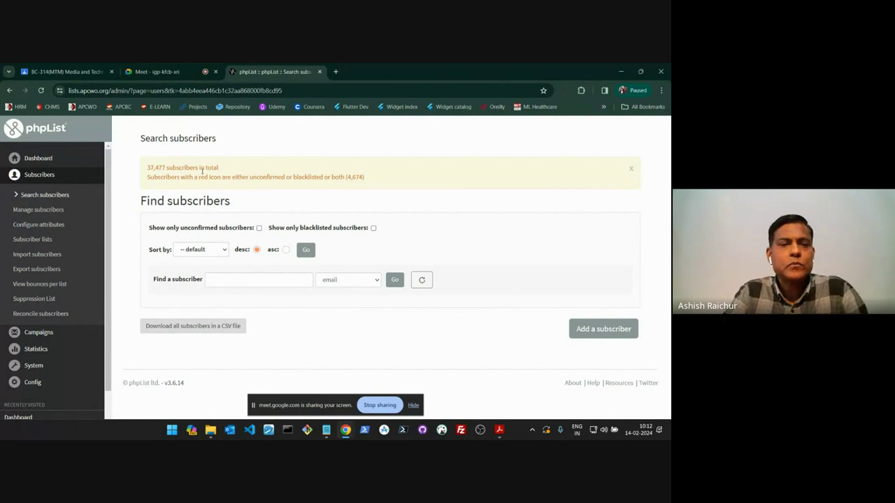
- Open the subscriber lists and show only those in the Internal category
click(35, 239)
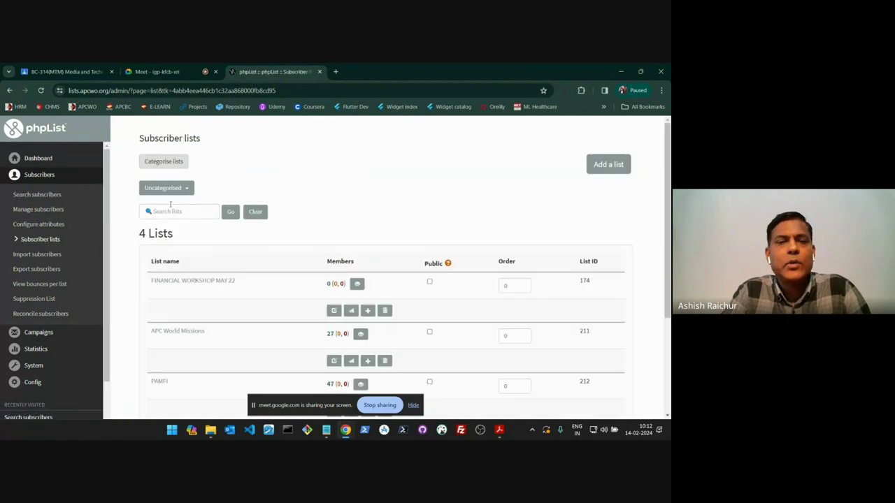
click(182, 190)
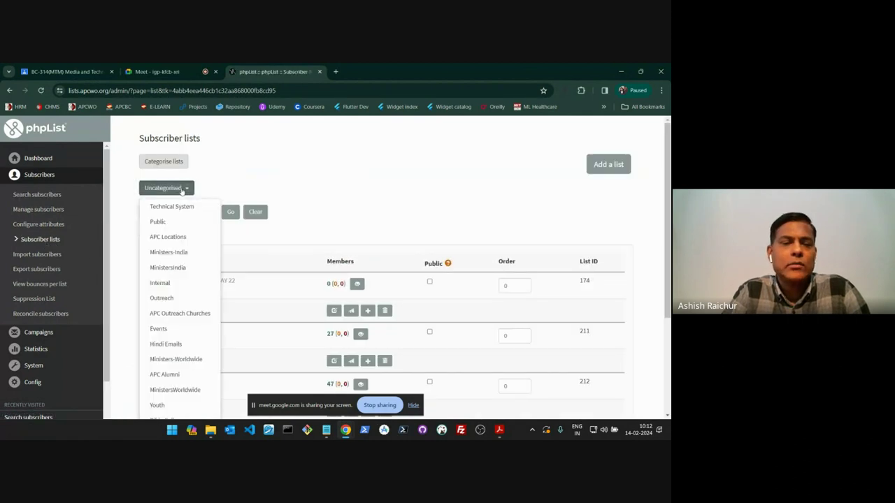
scroll(181, 190, down, 2)
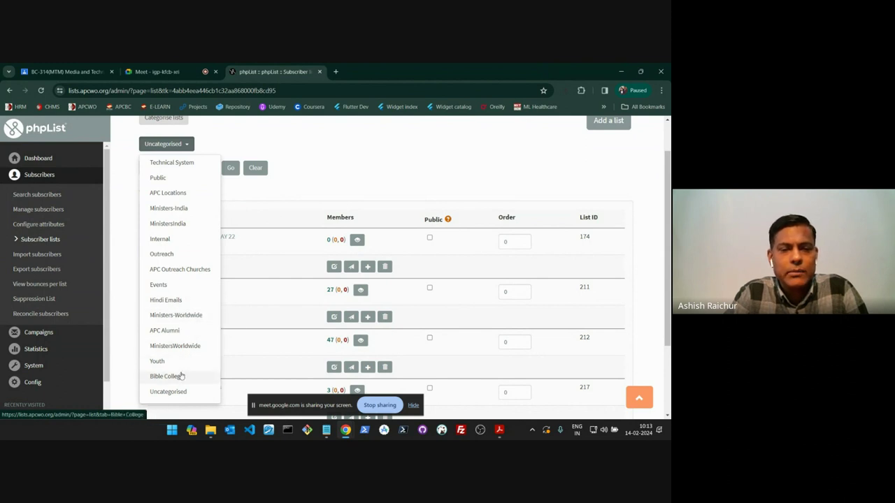
scroll(181, 375, down, 1)
scroll(182, 375, up, 1)
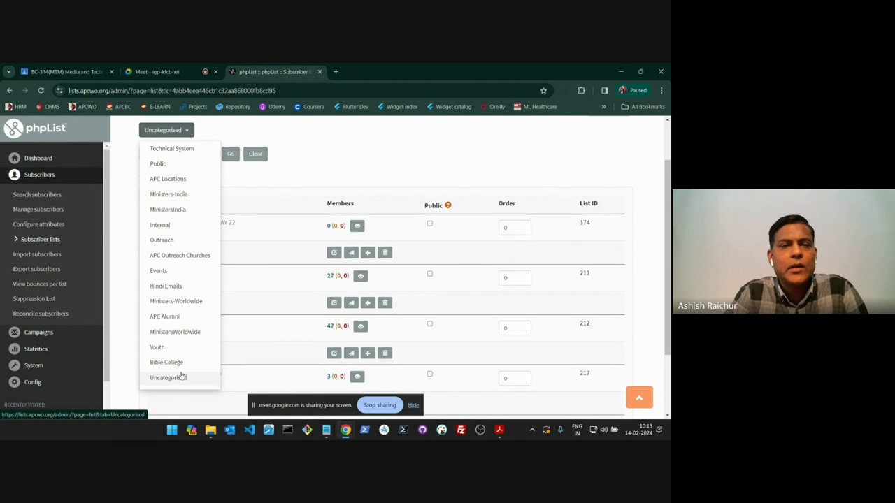
click(184, 226)
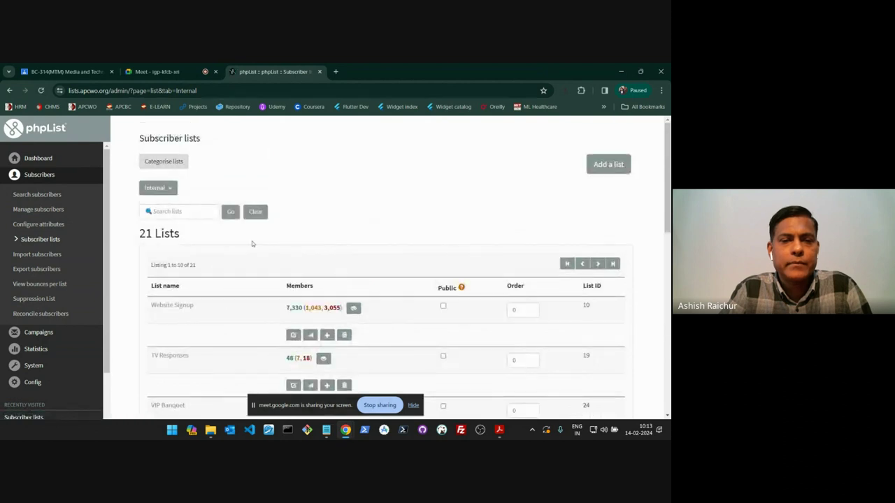
- Look through the names and member counts of the Internal subscriber lists, going on to the last page of the listing
scroll(269, 256, down, 1)
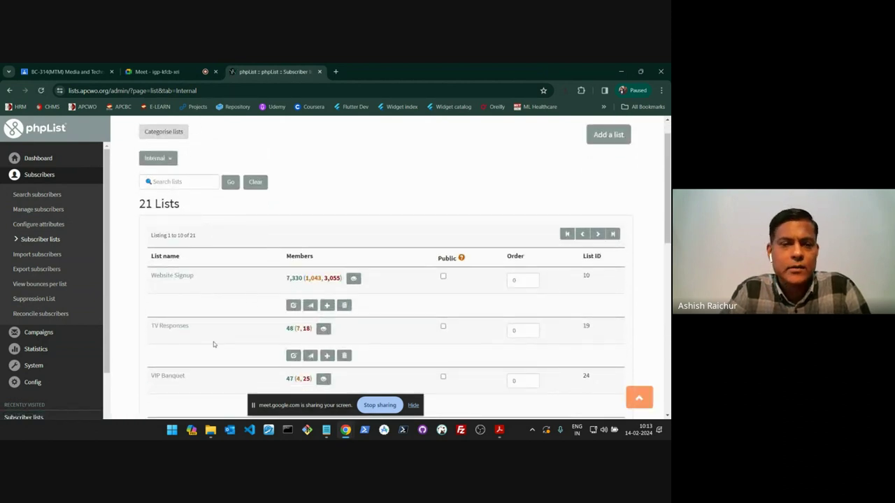
scroll(204, 340, down, 1)
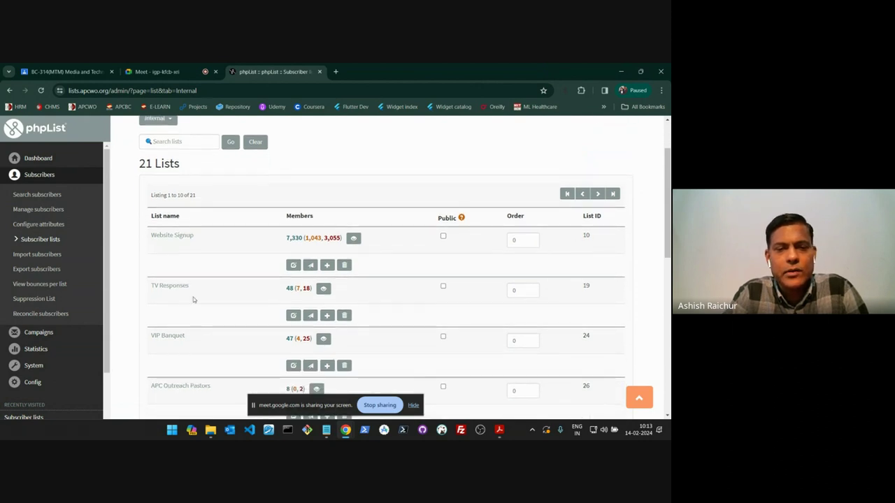
scroll(236, 335, down, 5)
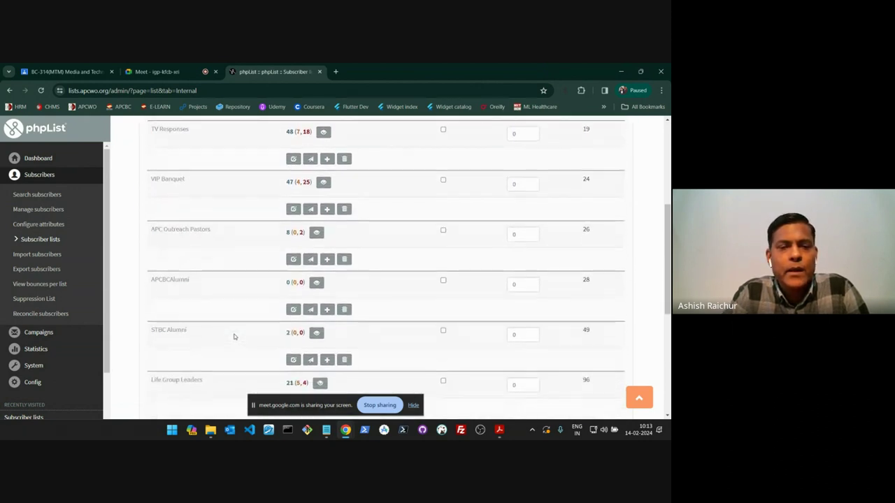
scroll(234, 337, down, 3)
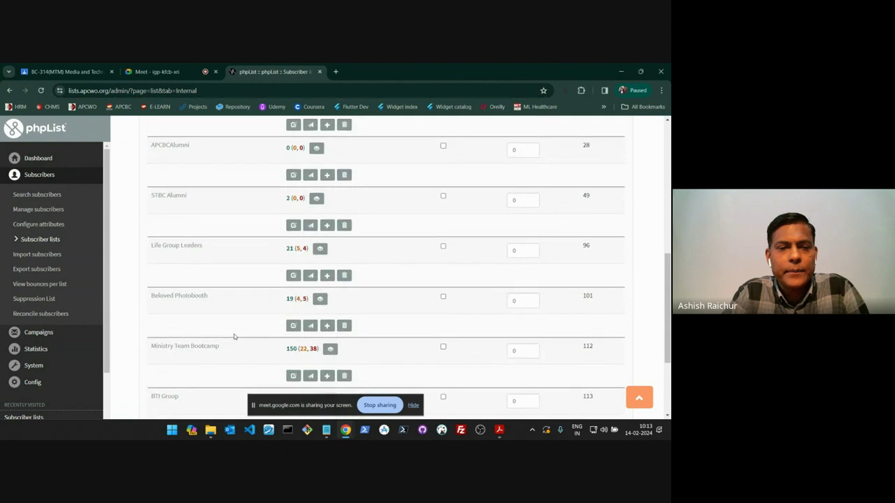
scroll(234, 337, down, 3)
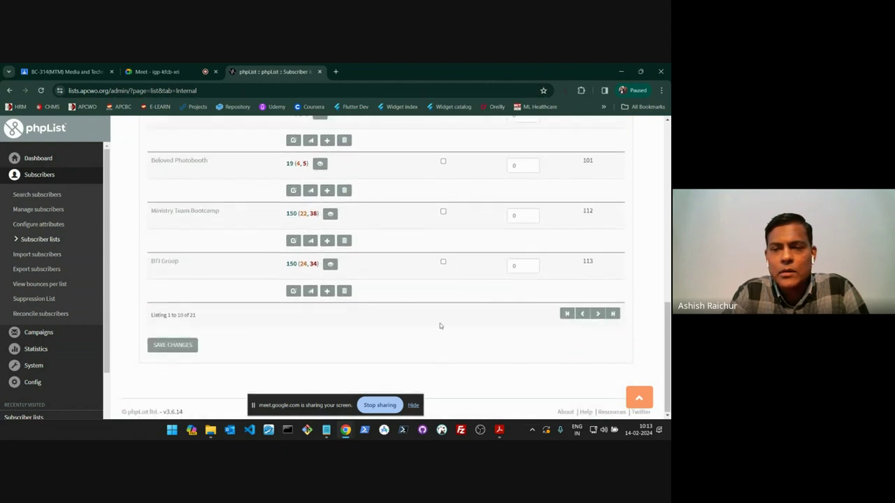
scroll(440, 326, up, 12)
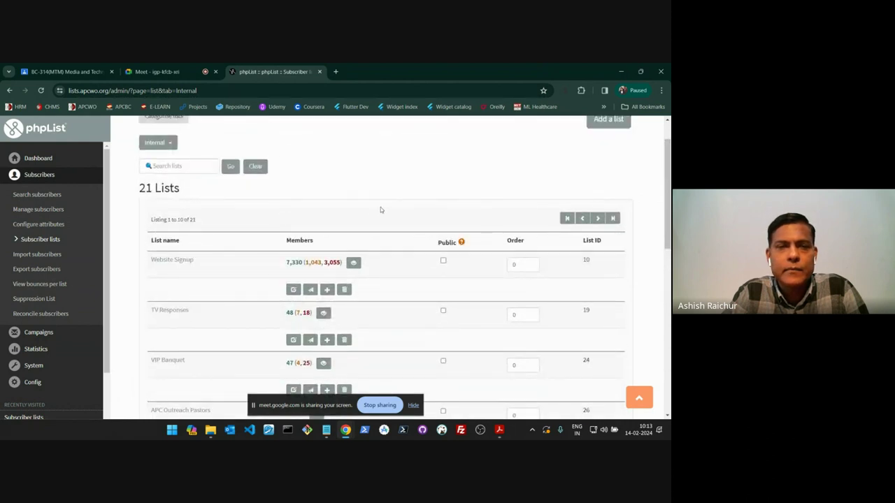
scroll(381, 209, down, 12)
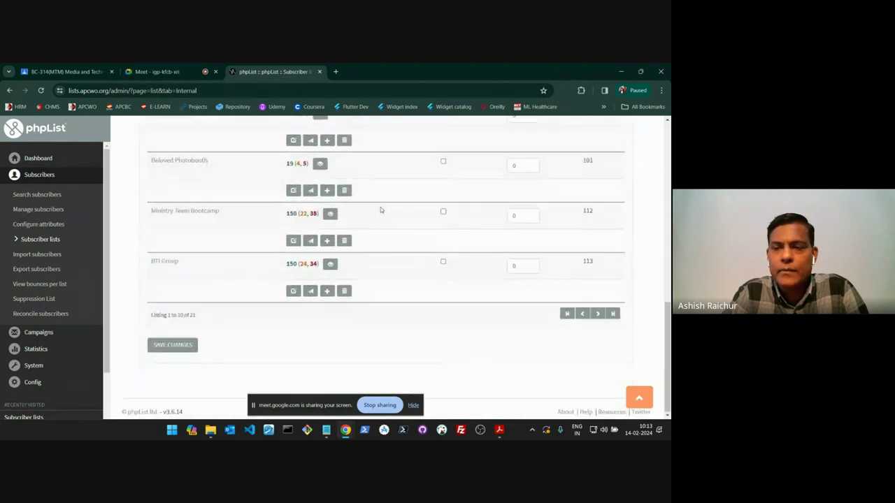
click(597, 313)
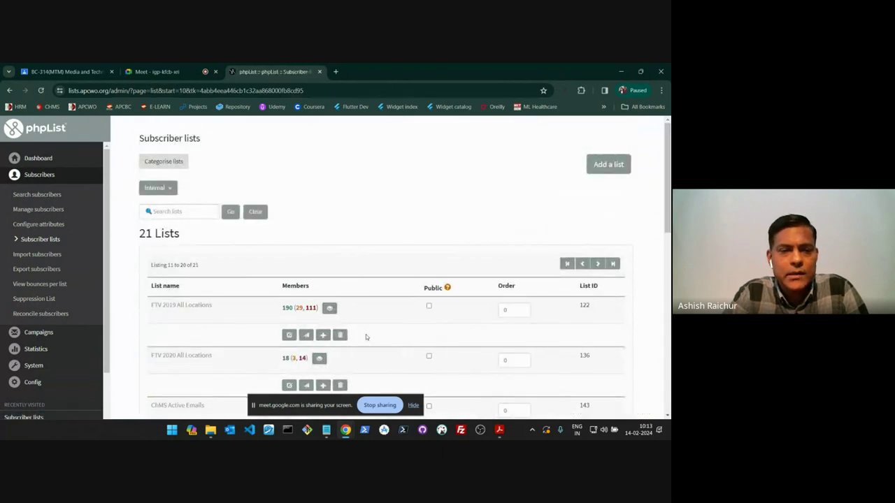
scroll(366, 337, down, 5)
scroll(365, 337, down, 6)
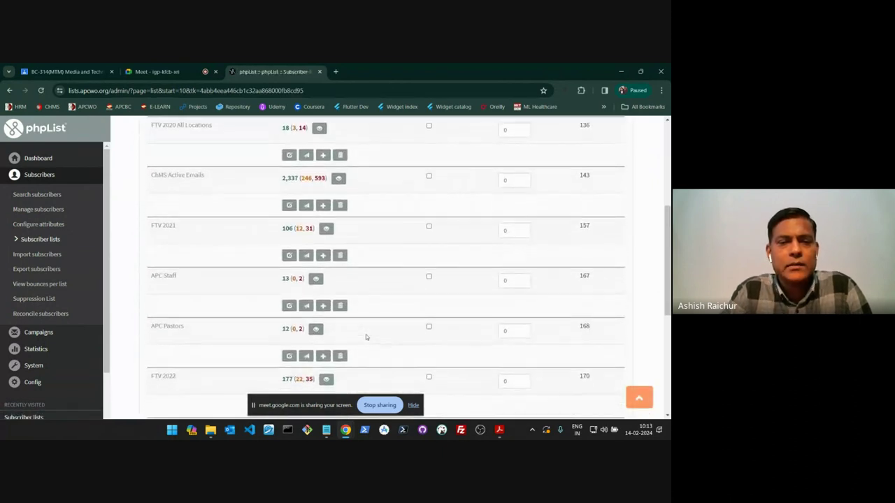
scroll(366, 334, down, 1)
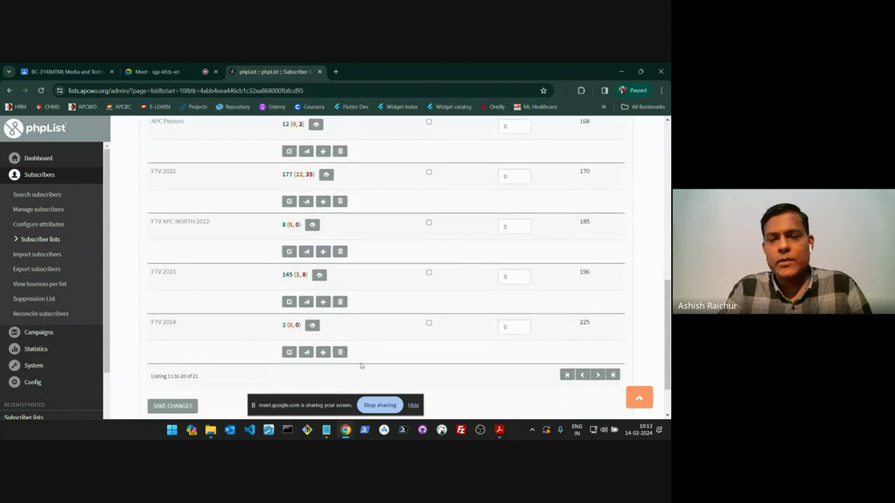
click(598, 375)
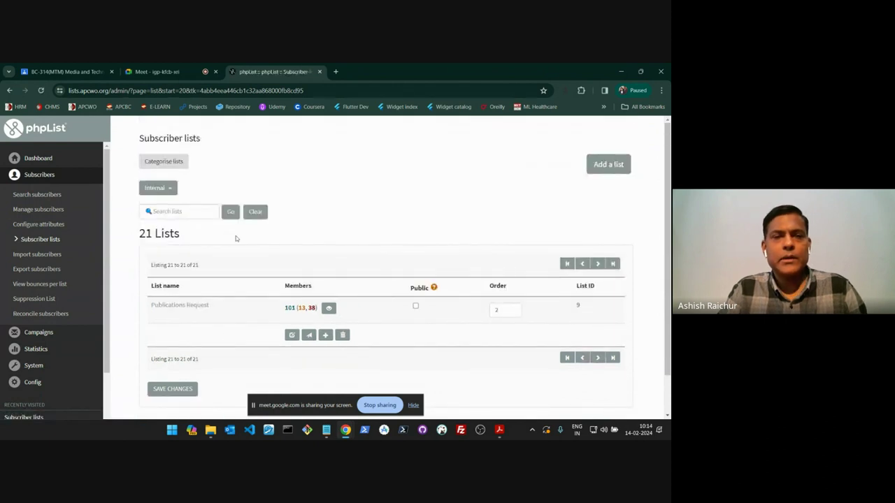
- Search the Internal subscriber lists for "sunday"
click(187, 213)
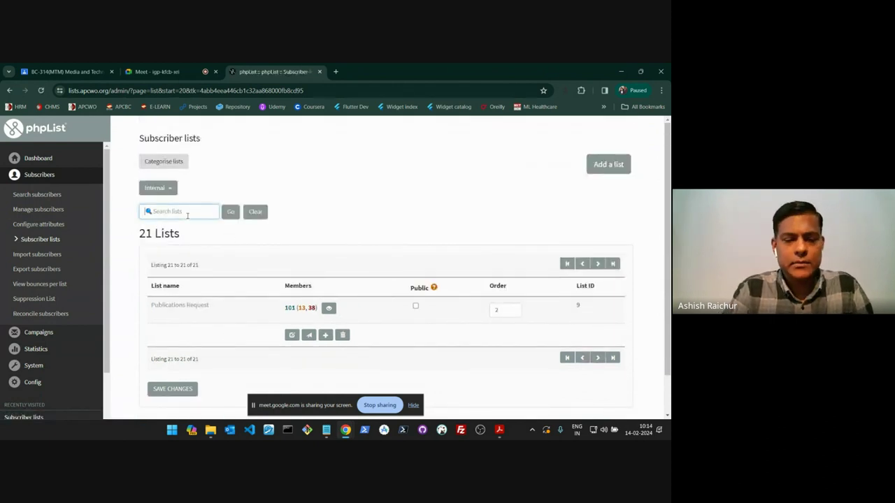
text(sunday)
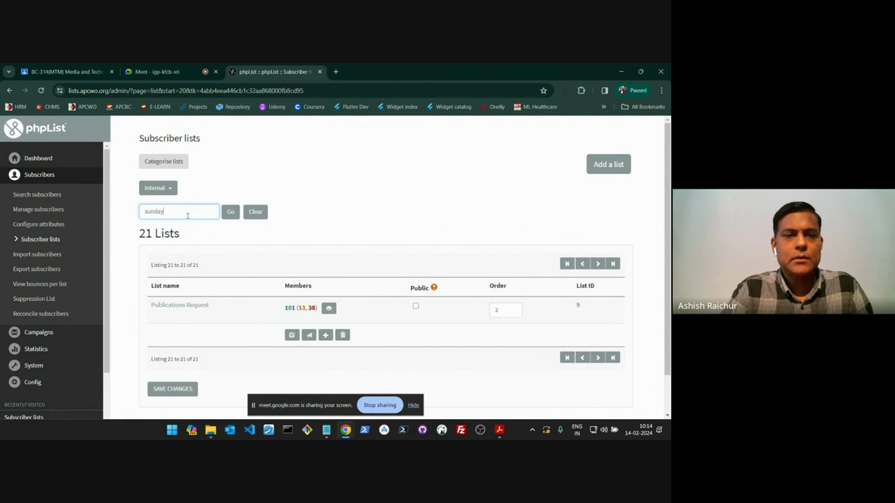
click(234, 215)
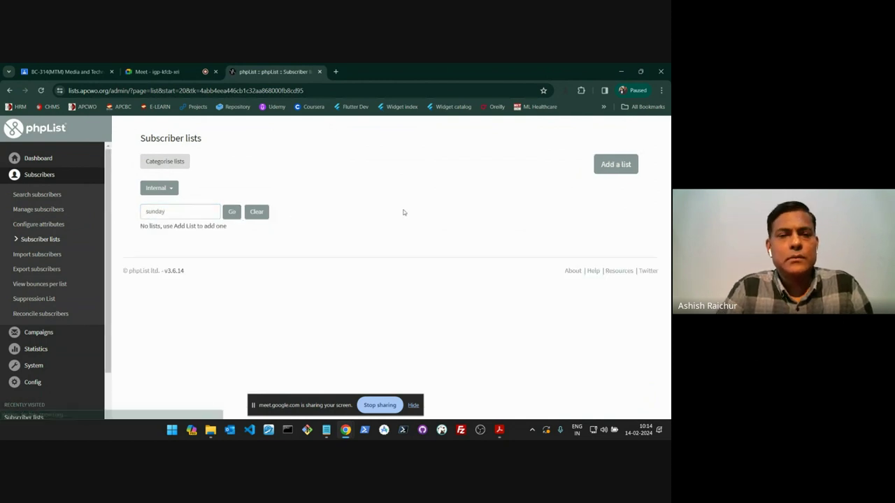
- Repeat the "sunday" list search in the Uncategorised and Public categories
click(175, 191)
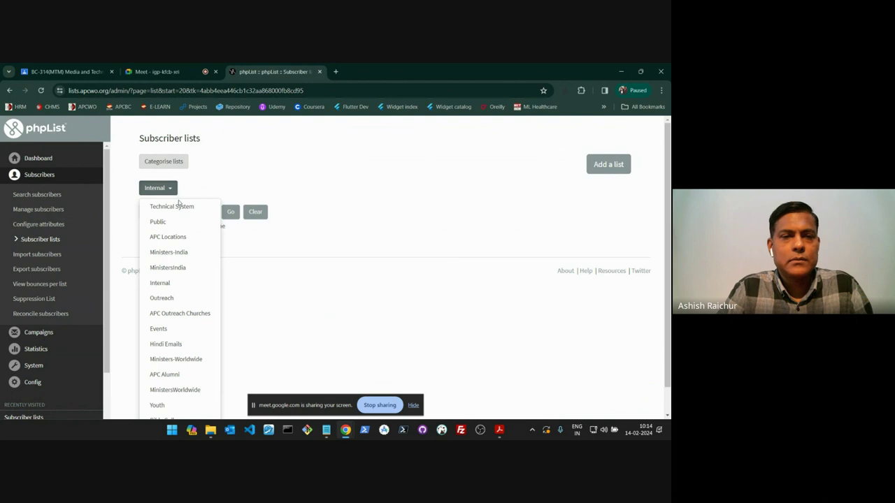
scroll(177, 334, down, 1)
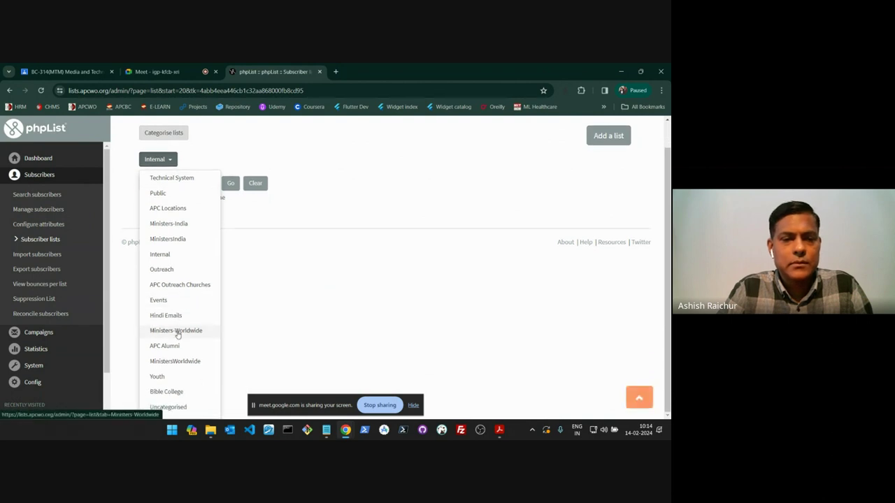
click(183, 406)
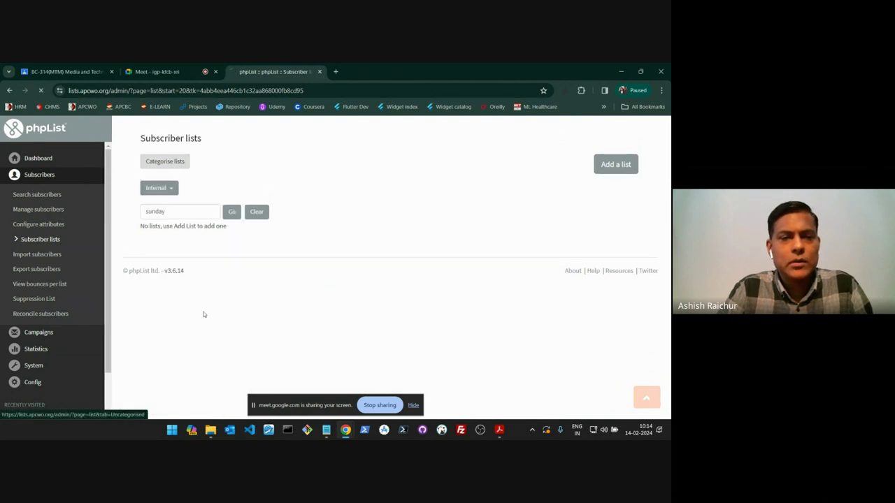
click(231, 212)
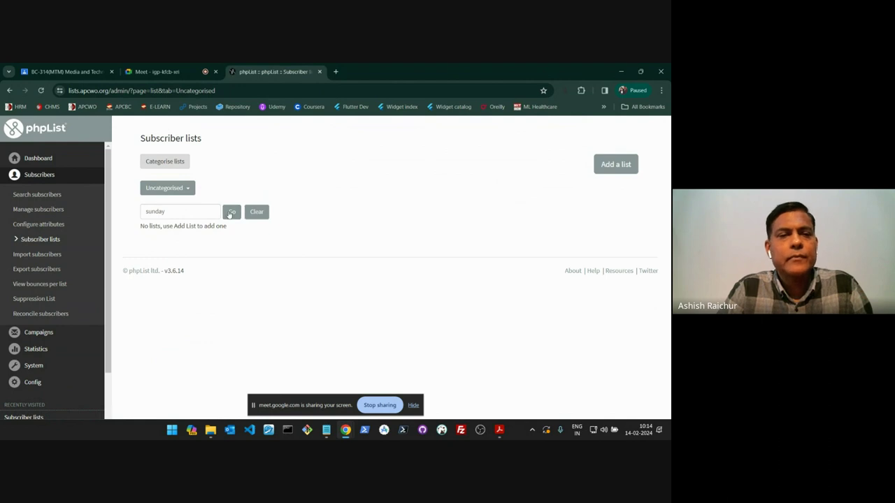
click(188, 188)
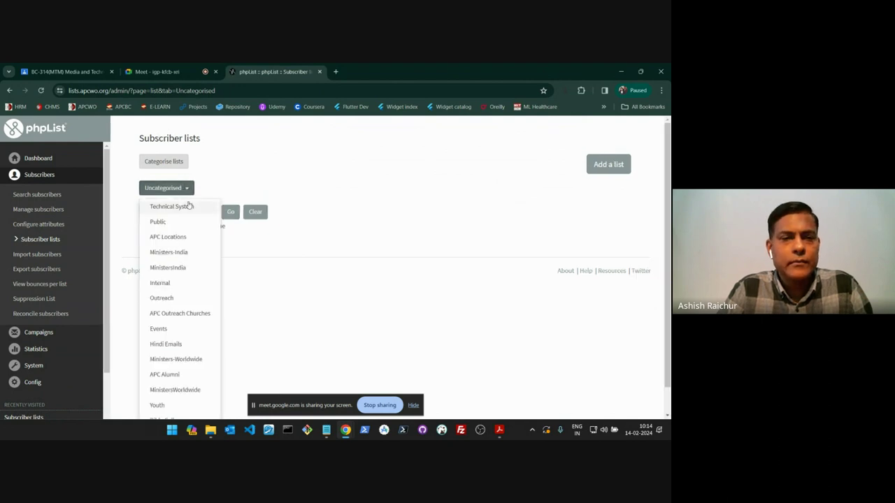
click(178, 225)
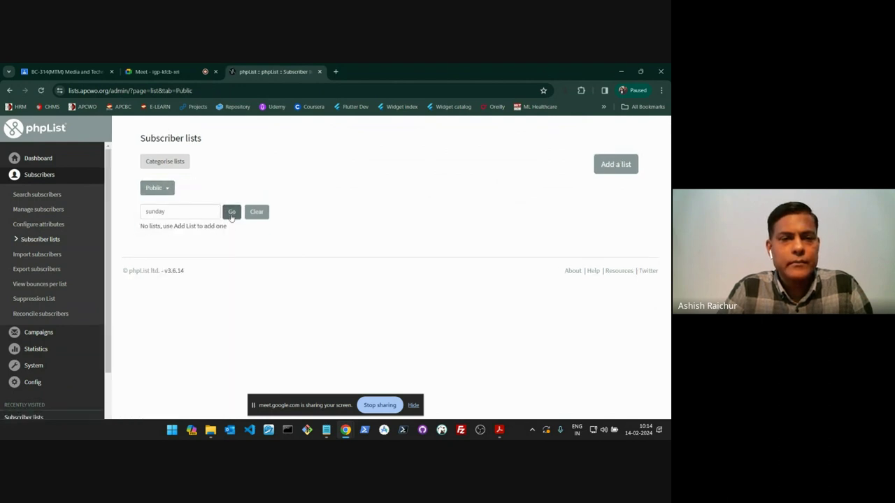
click(231, 215)
- Replace the search term with "sermon" and search the Public subscriber lists for it
click(188, 211)
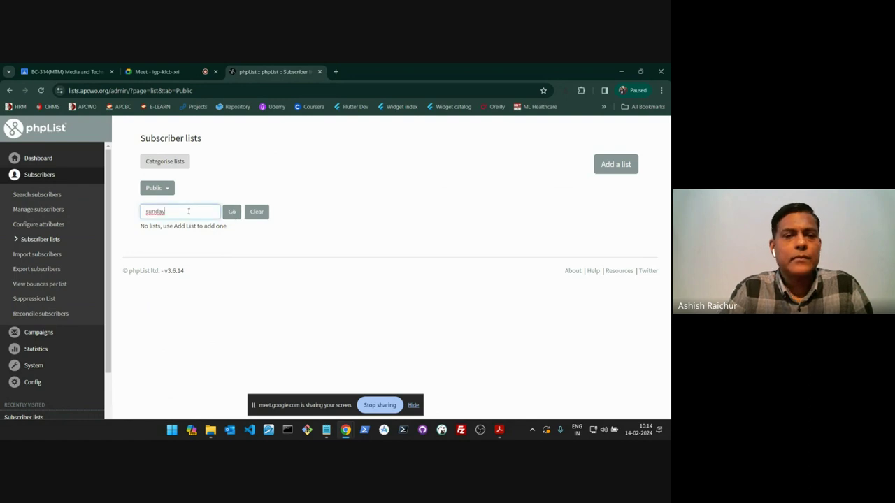
key(BackSpace)
key(BackSpace)
key(BackSpace)
text(ermi)
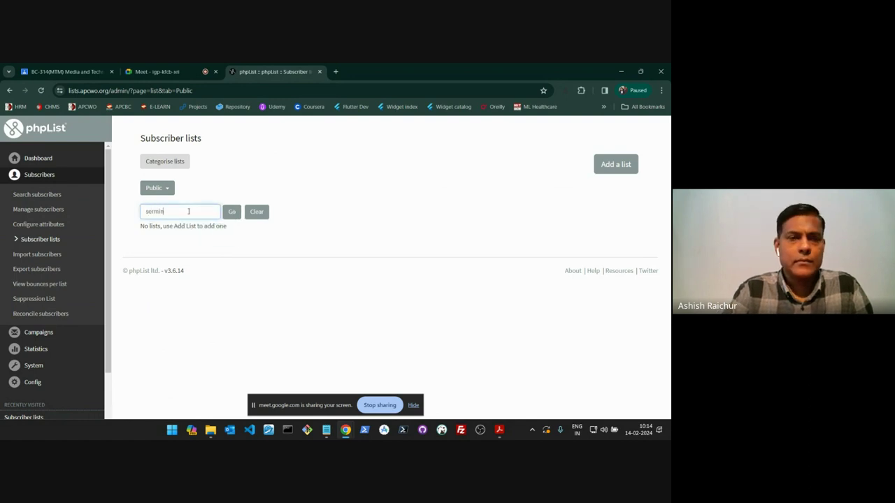
text(n)
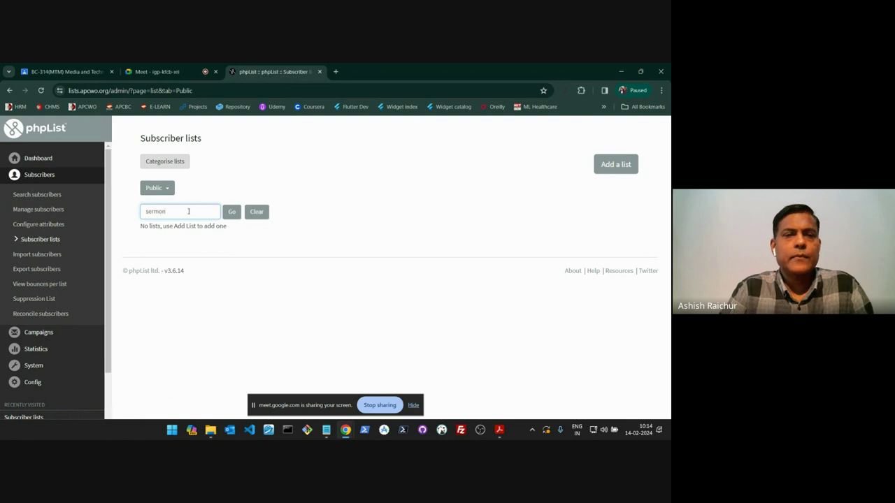
key(Return)
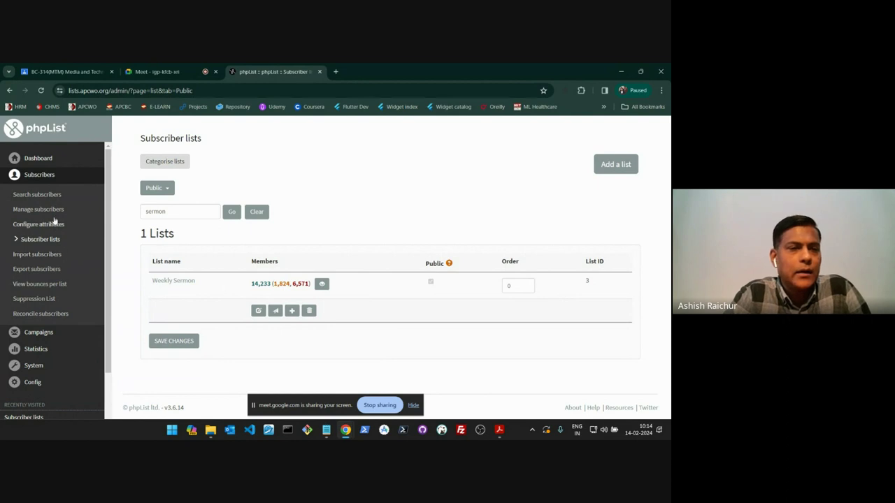
- Open the list of sent campaigns and view the campaign "Sermon (Sun Feb 11) : The Power of the Spoken Word"
click(43, 163)
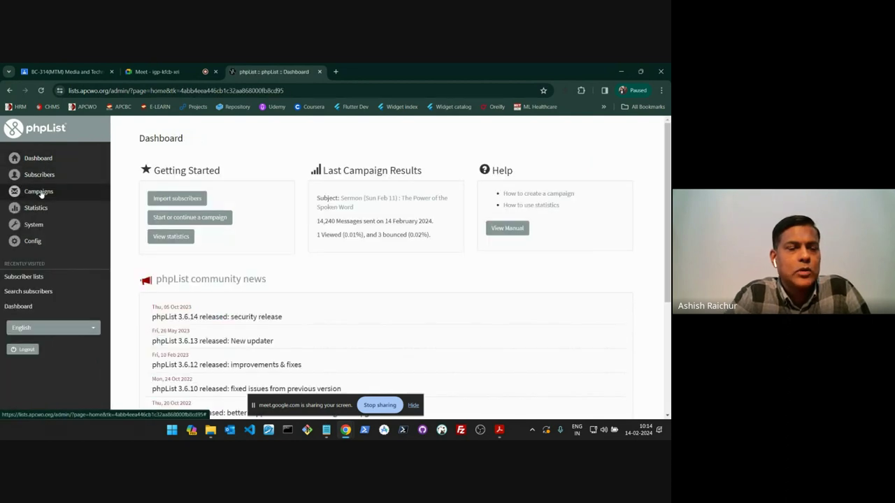
click(39, 192)
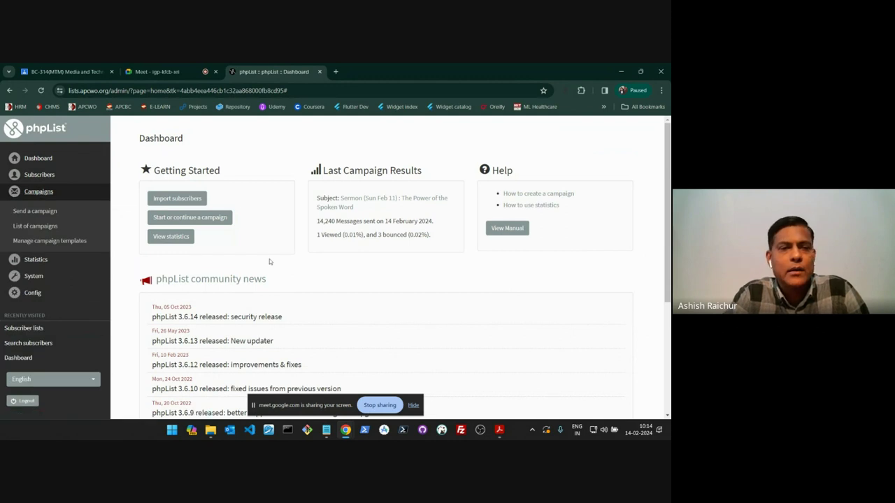
click(43, 226)
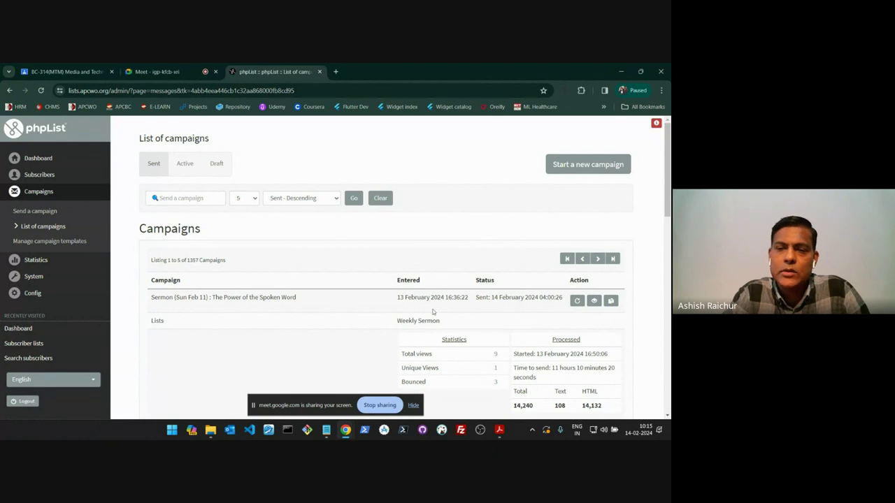
scroll(472, 324, down, 1)
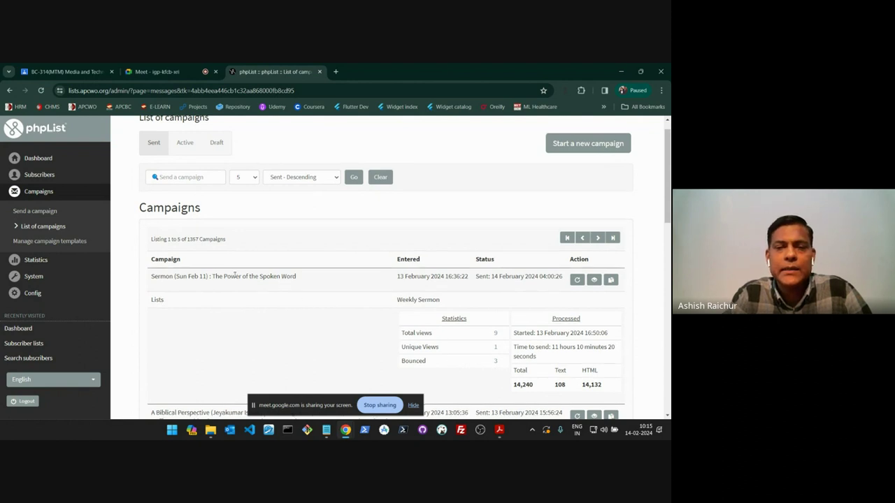
scroll(234, 275, down, 1)
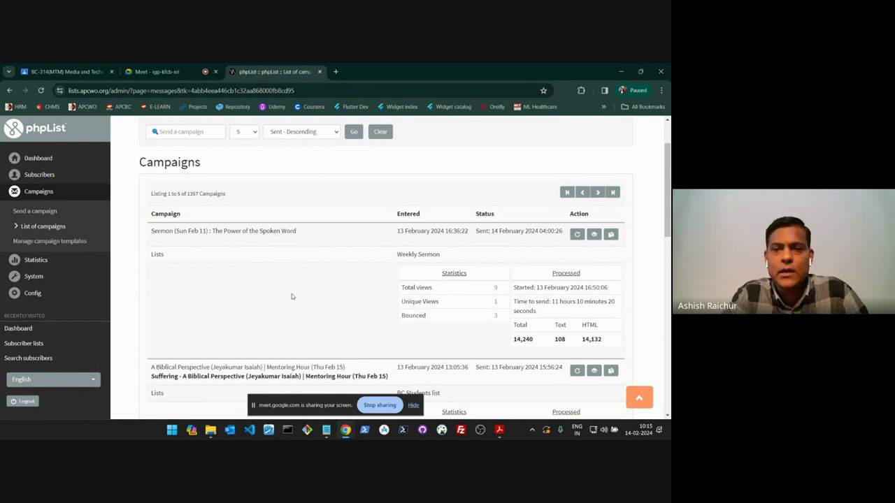
click(594, 235)
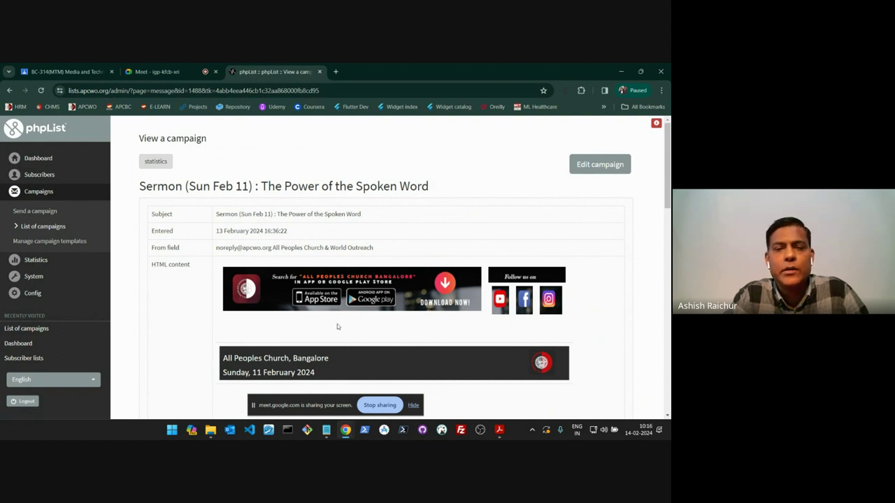
- Review the sent sermon campaign's HTML content, footer, attachments, recipient lists and options for sending it to another list
scroll(337, 324, down, 2)
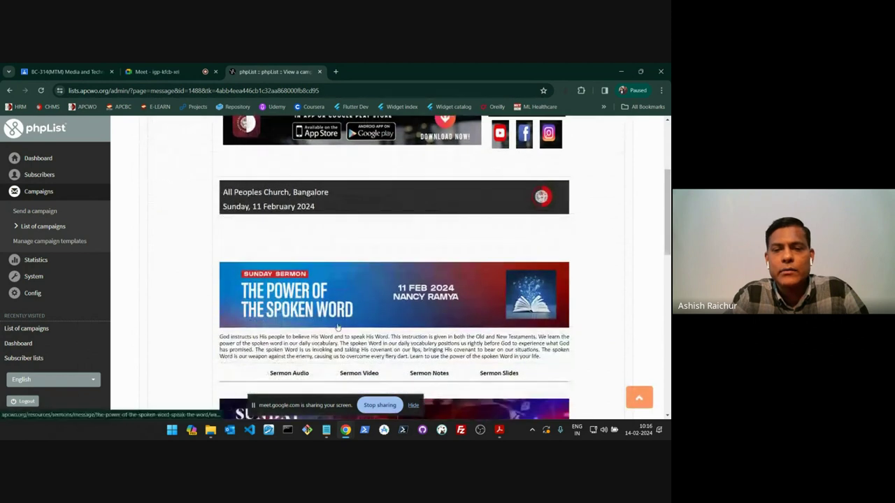
scroll(402, 334, down, 1)
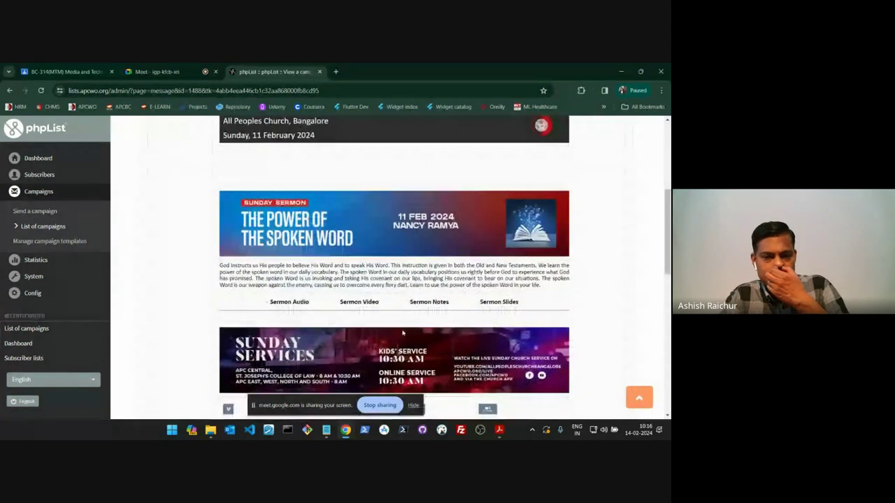
scroll(401, 333, down, 3)
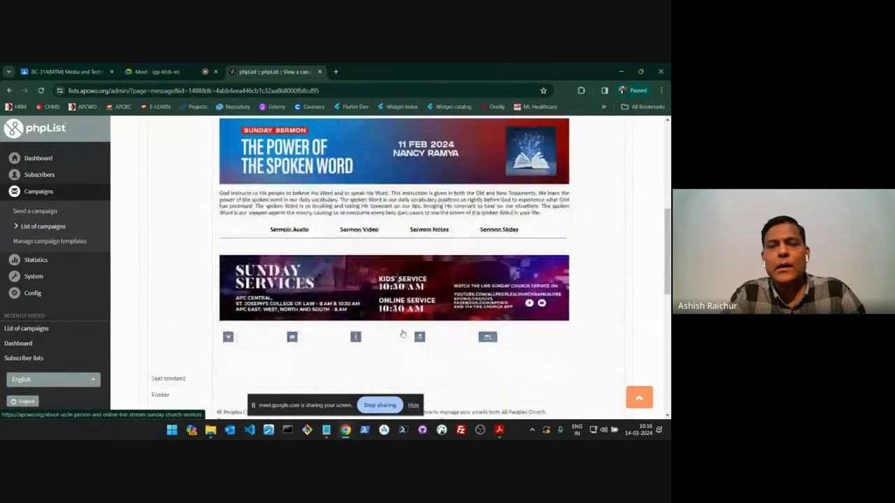
scroll(402, 329, down, 1)
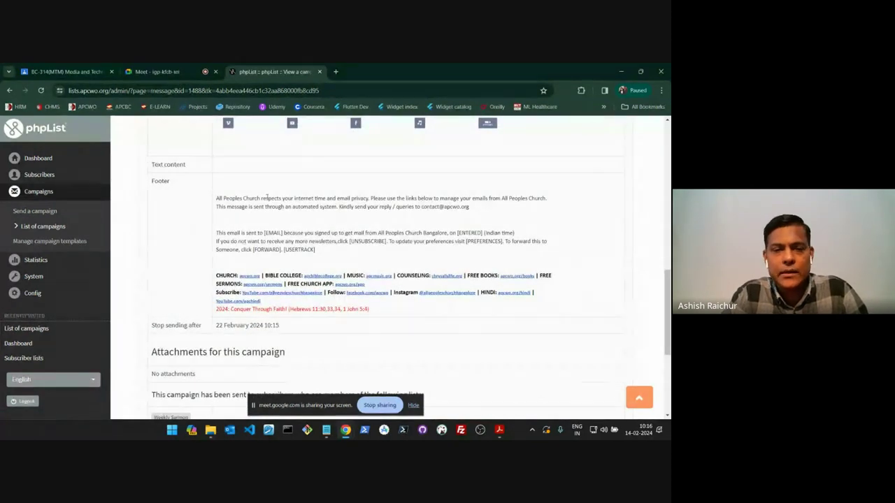
scroll(348, 345, down, 1)
scroll(349, 344, down, 1)
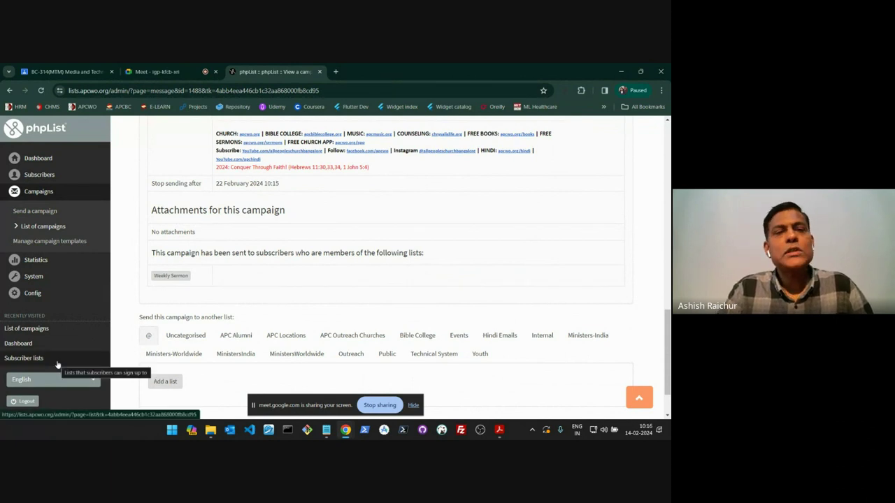
scroll(59, 365, down, 1)
scroll(58, 364, down, 1)
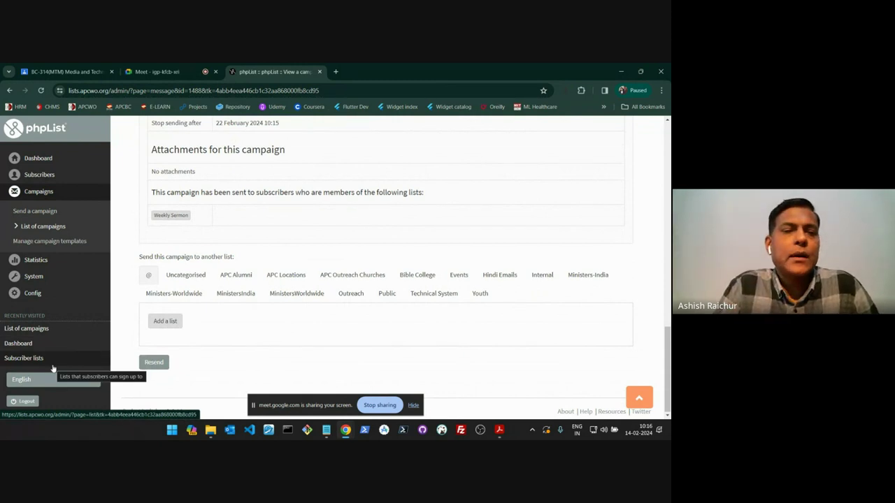
- Log out of the phpList administration from the dashboard and stop sharing the screen
click(42, 177)
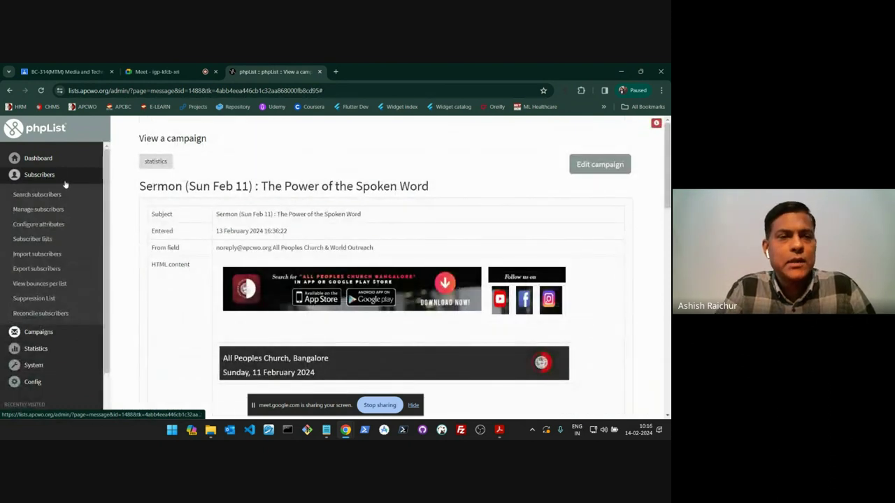
click(42, 159)
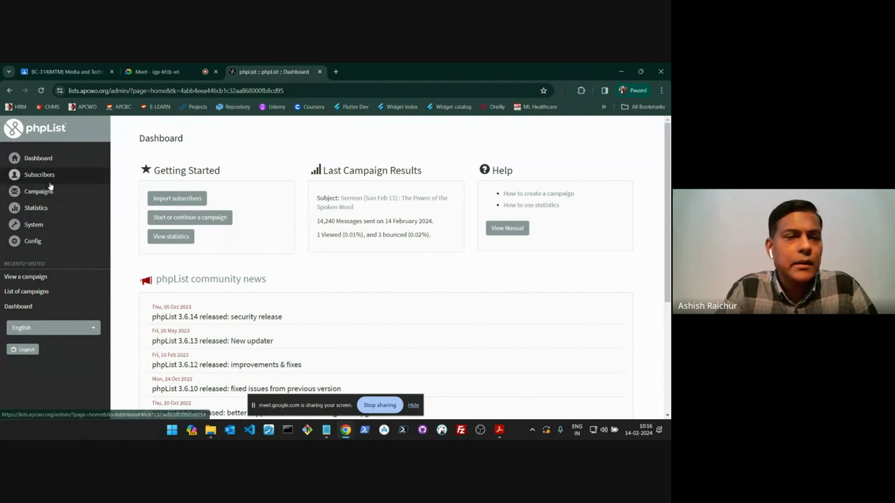
click(32, 351)
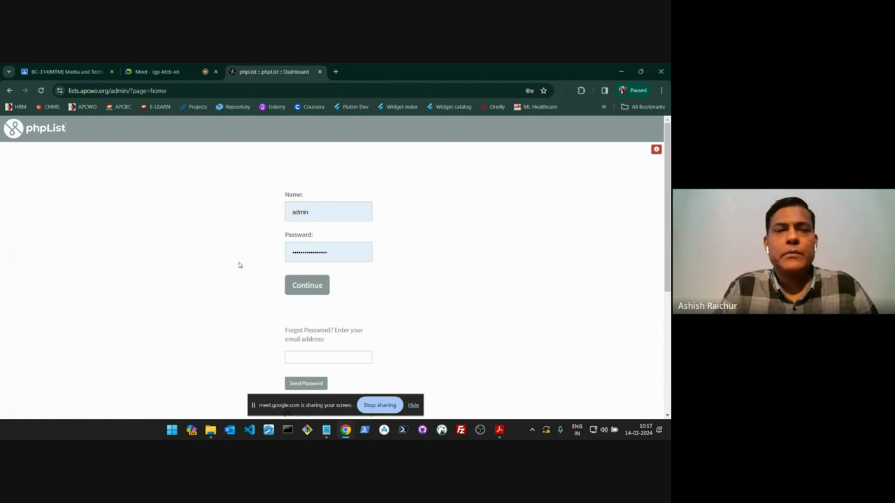
click(379, 405)
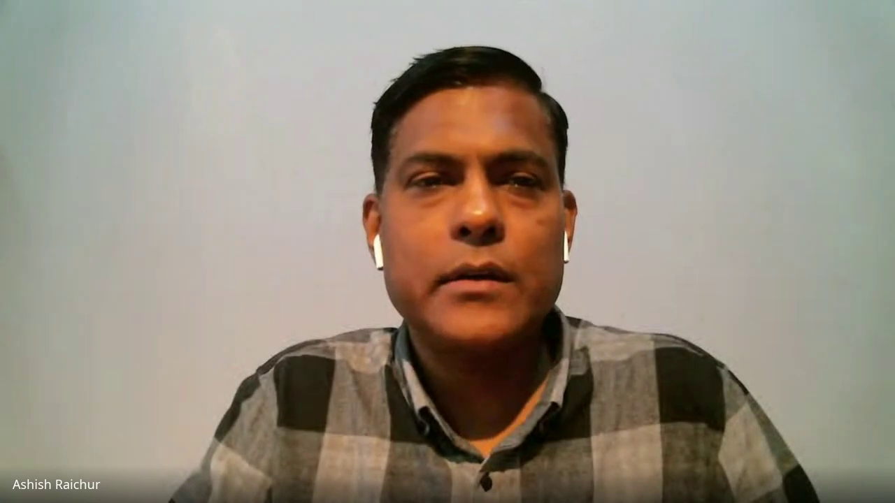